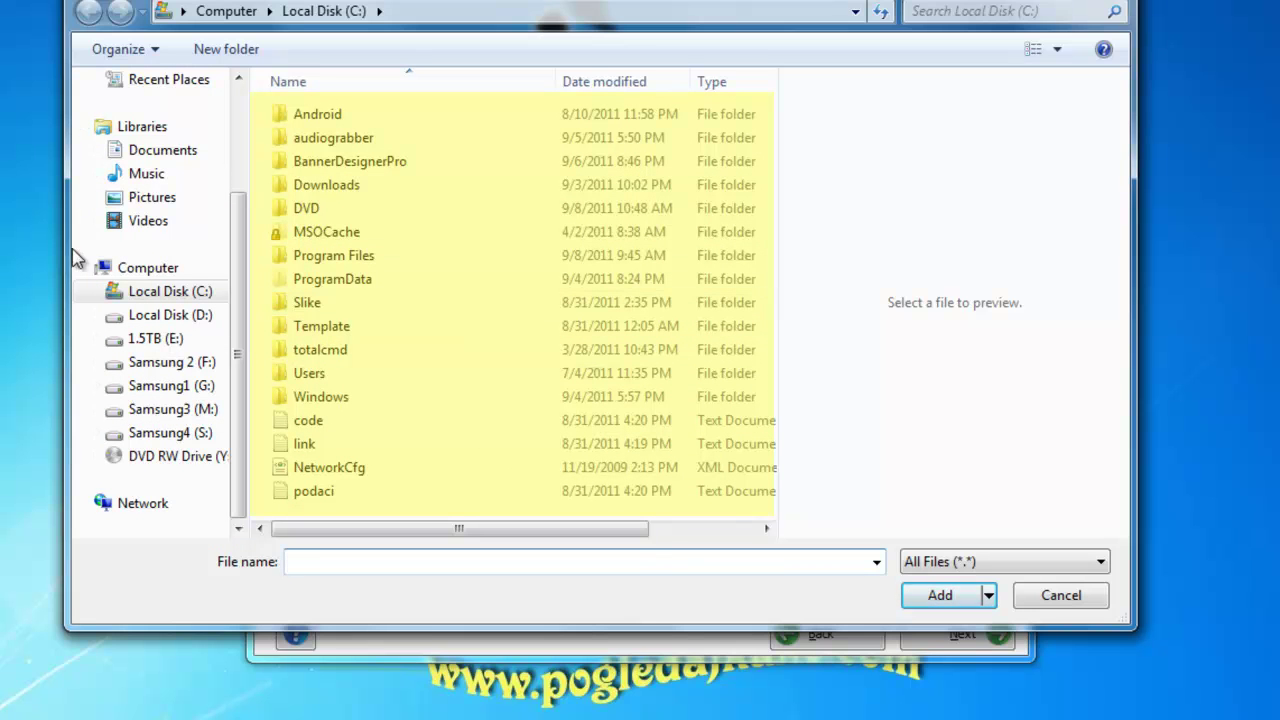
Add the Jelovnici folder from C:\DVD to the disc content and check it in the compilation list
click(163, 295)
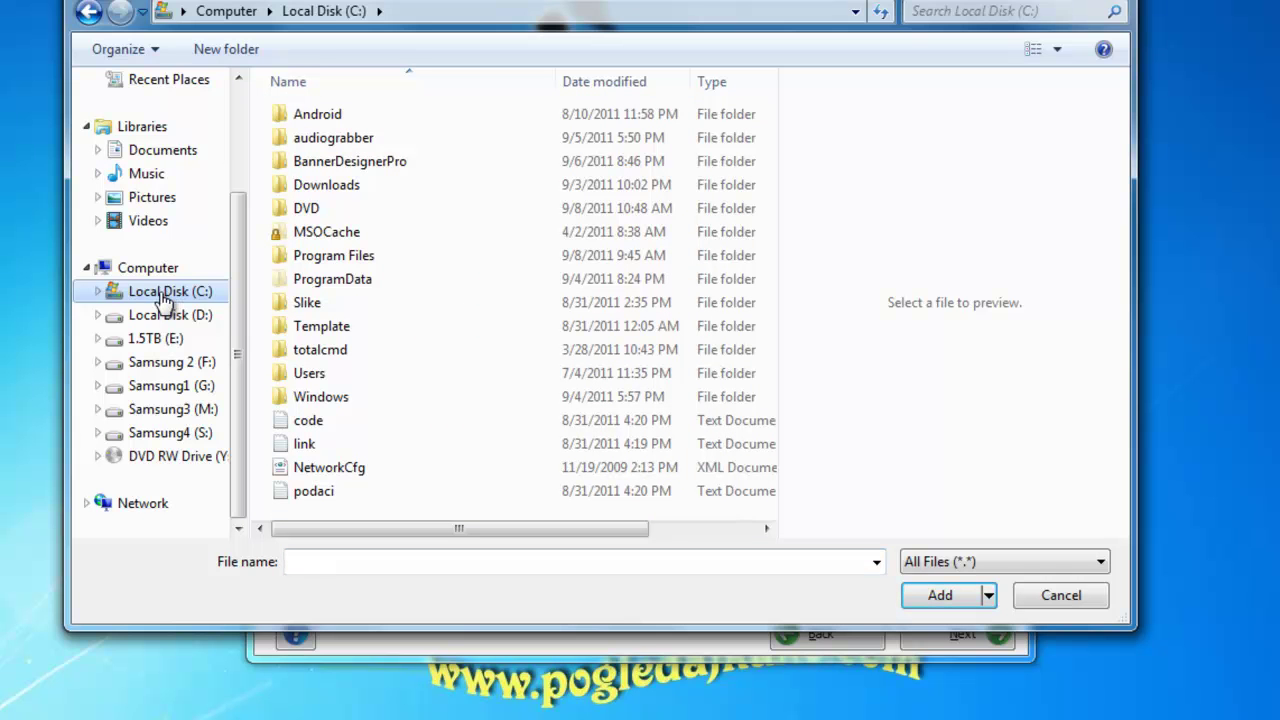
double_click(306, 208)
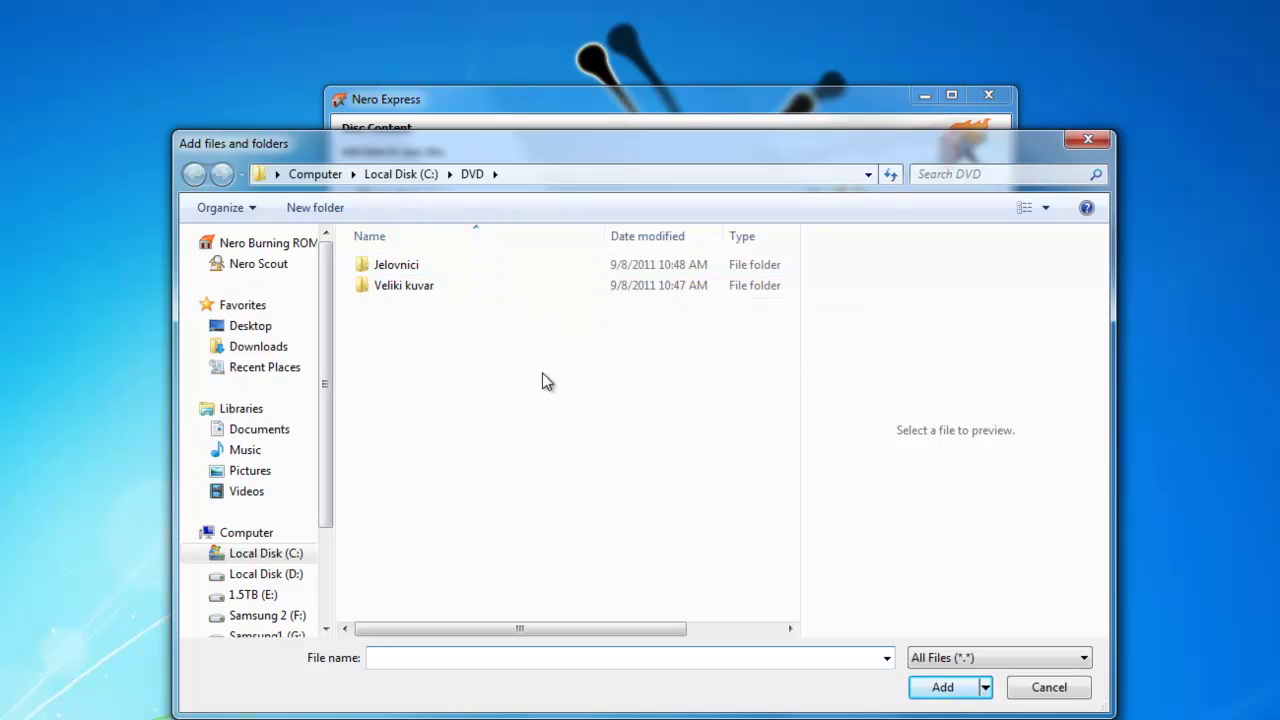
click(518, 268)
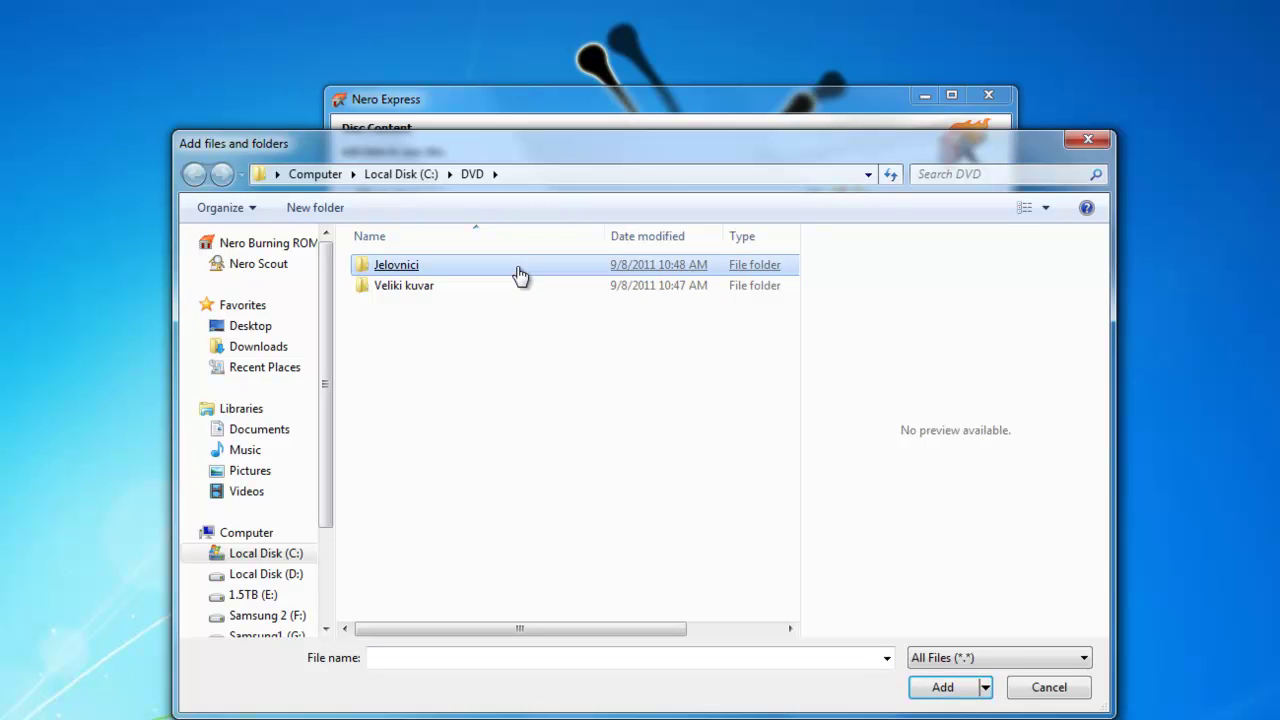
click(952, 689)
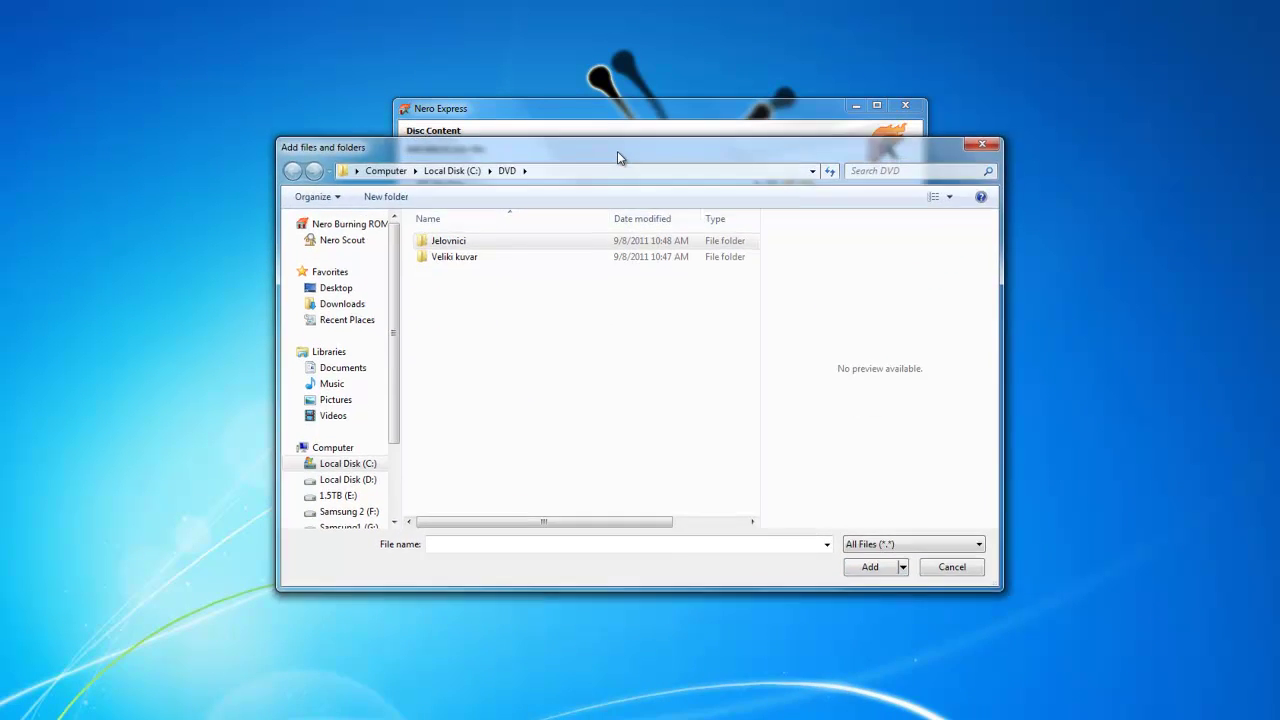
drag(617, 151, 615, 351)
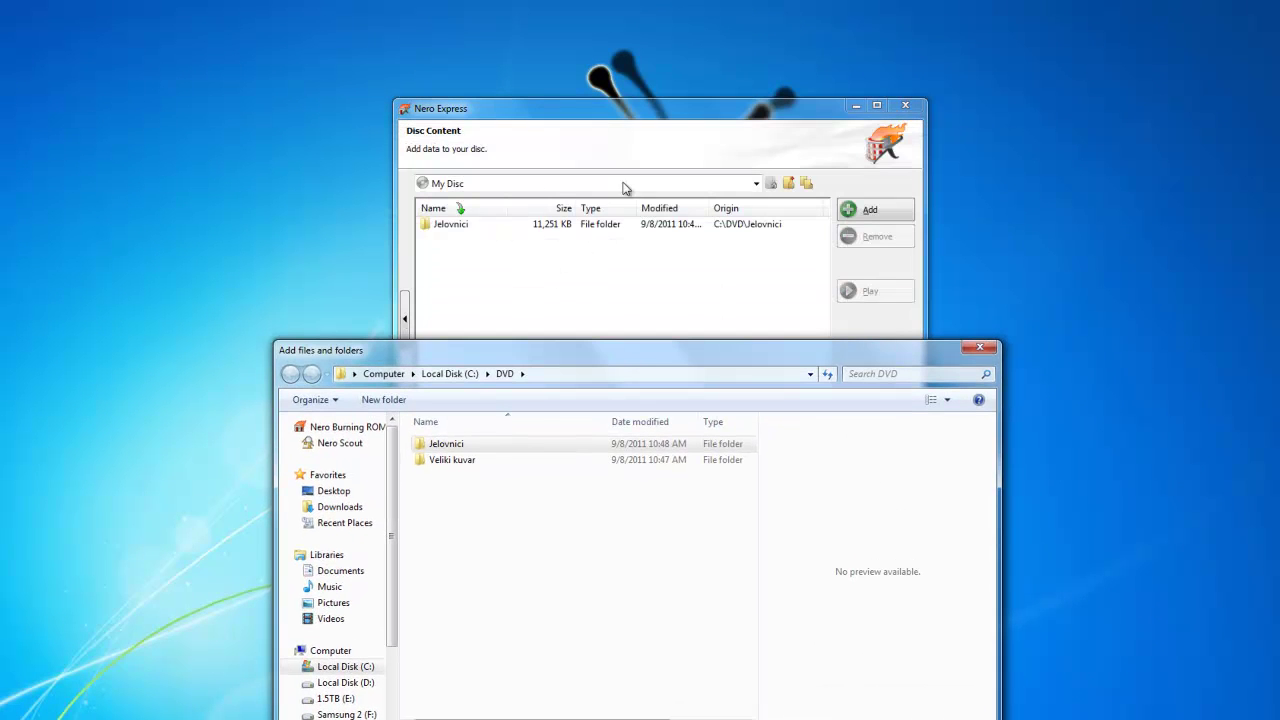
drag(628, 366, 642, 232)
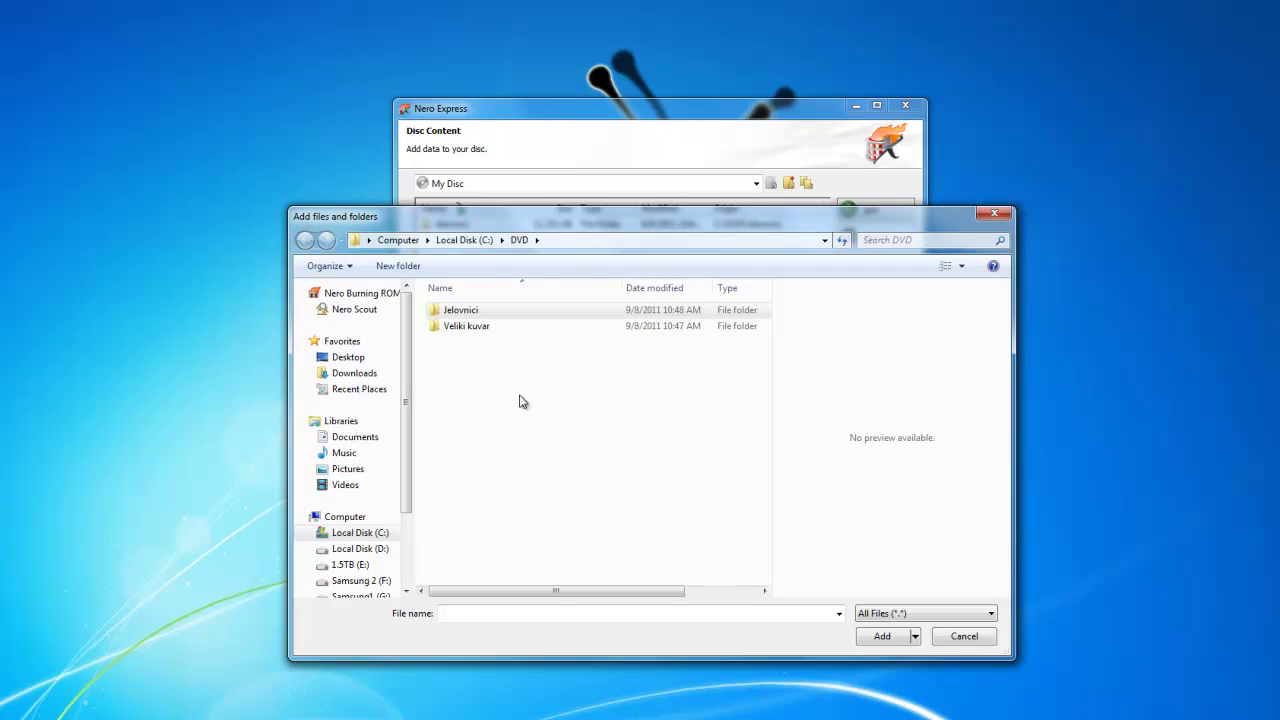
Add the Supe i corbe PDF from the Veliki kuvar\Supe i corbe folder to the disc and close the file browser
click(468, 353)
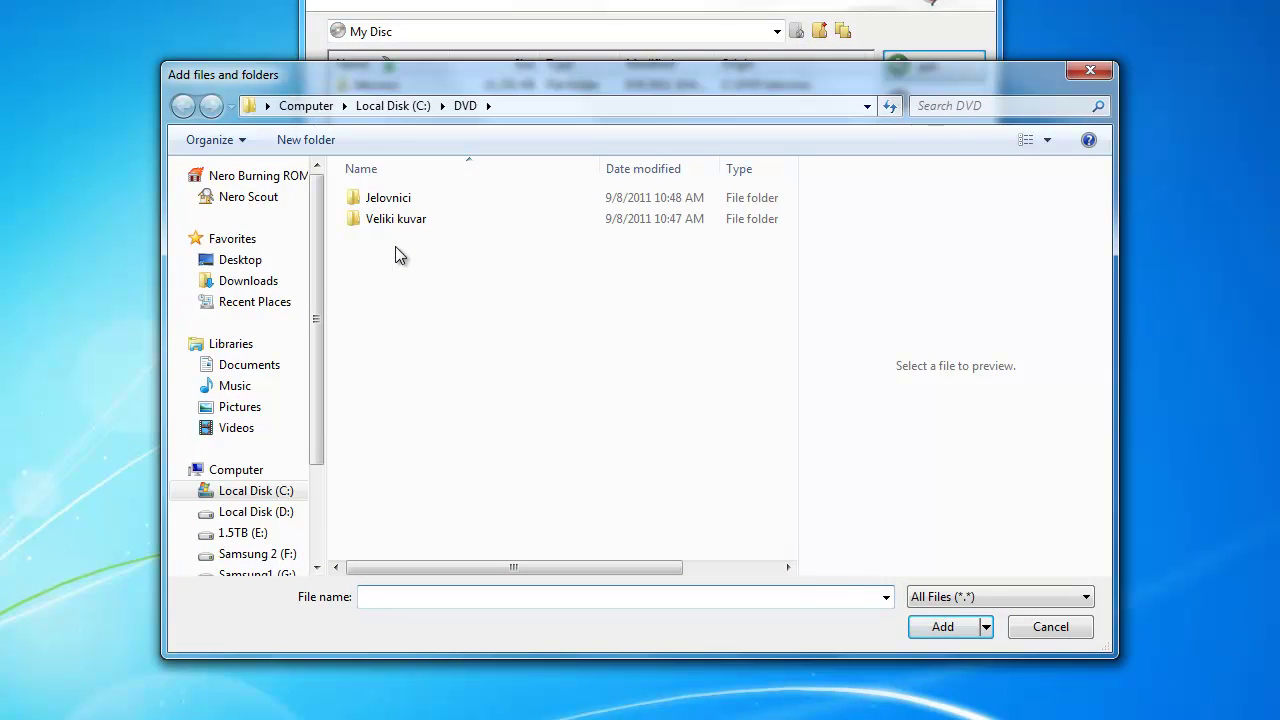
double_click(396, 220)
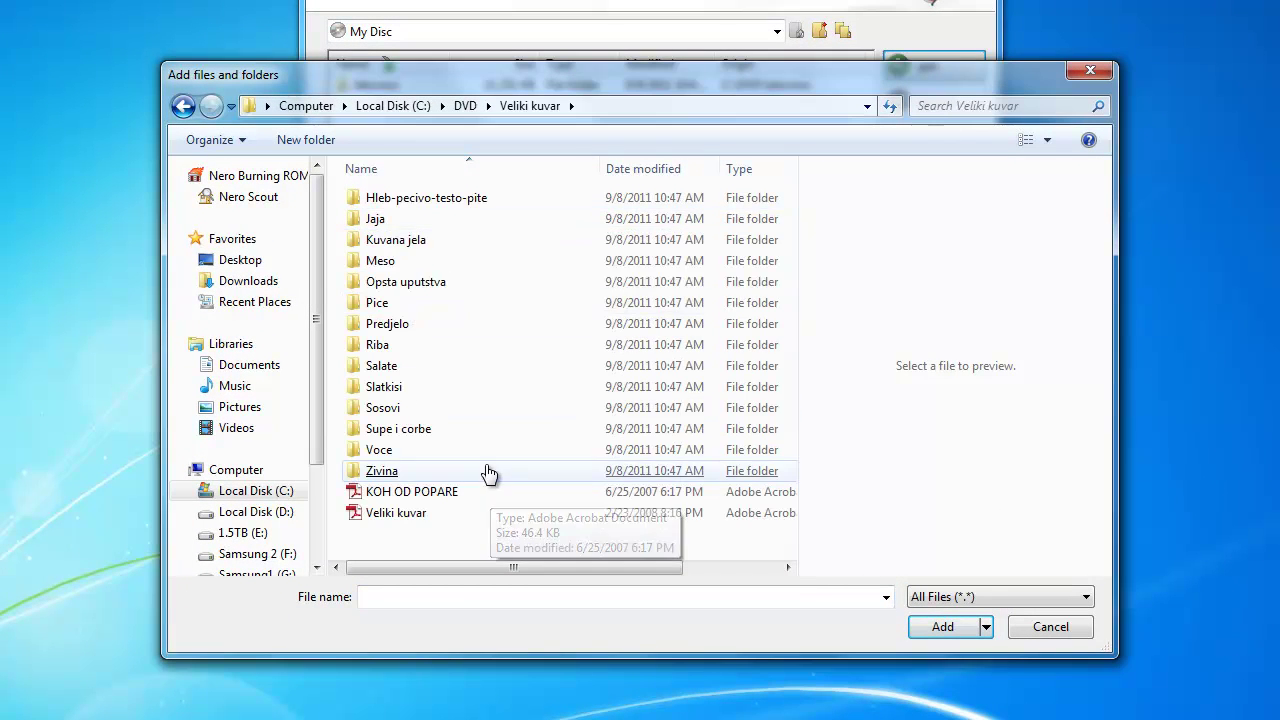
double_click(385, 430)
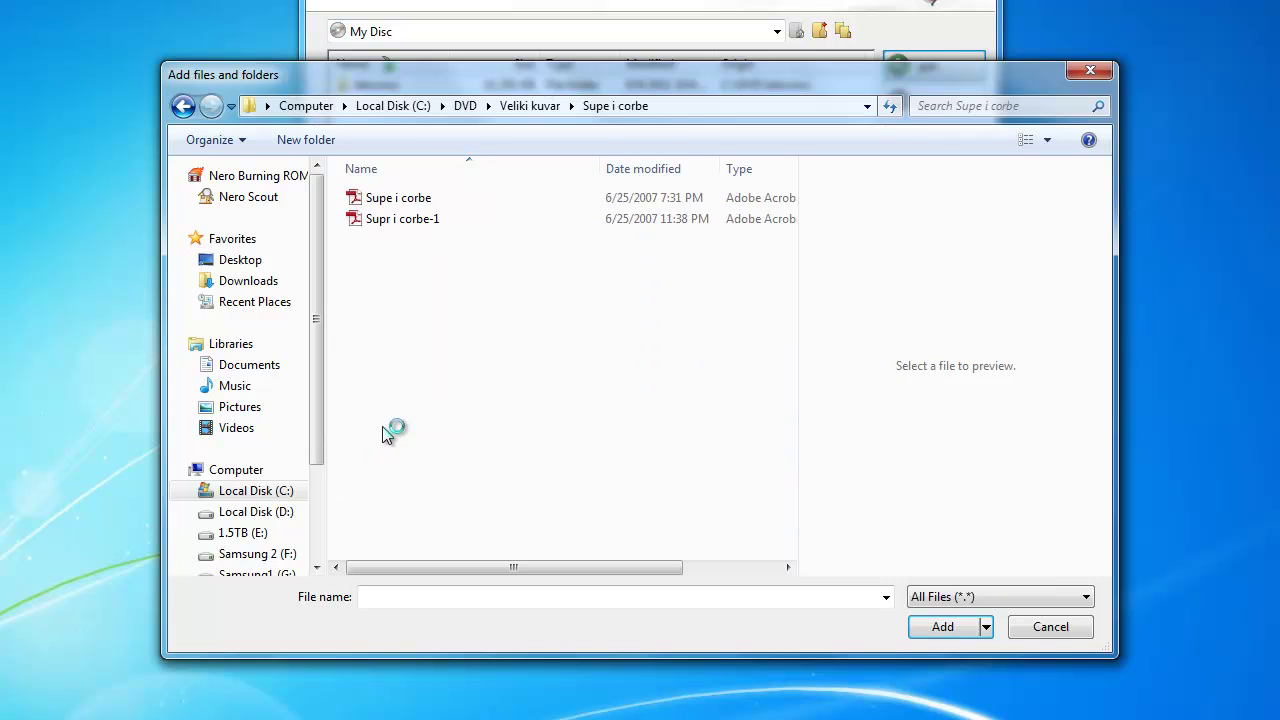
click(384, 199)
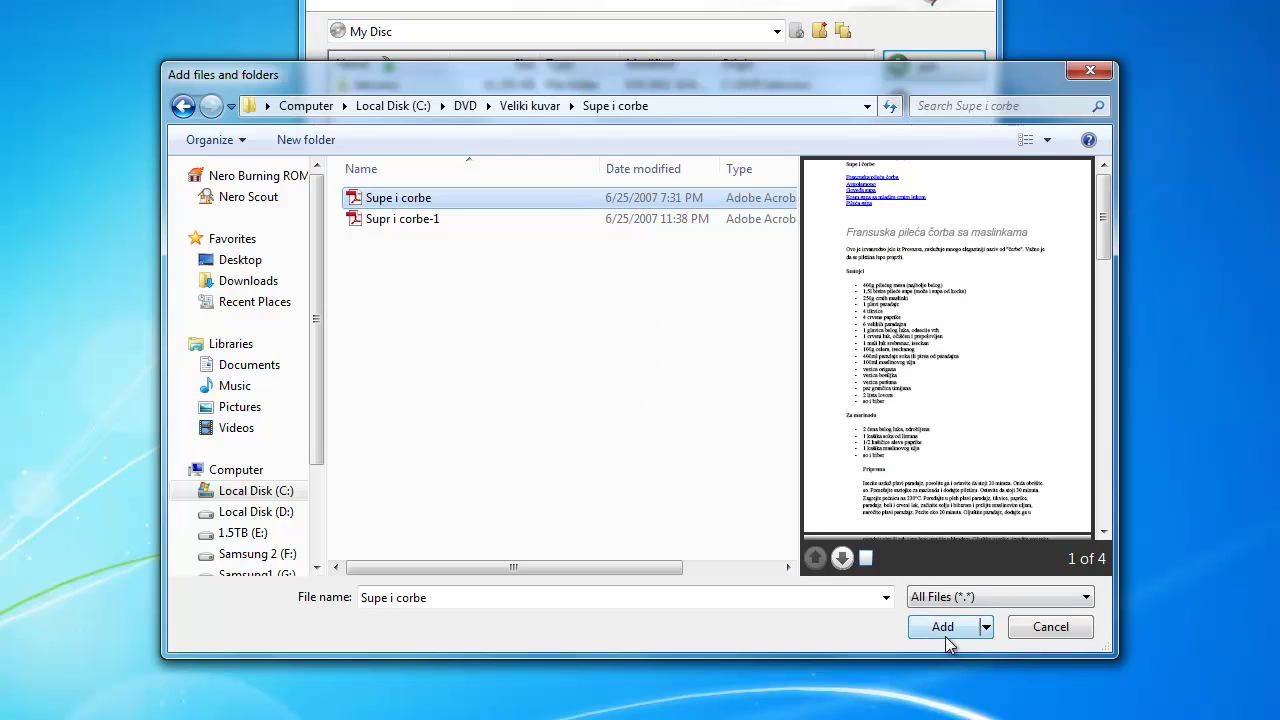
click(945, 630)
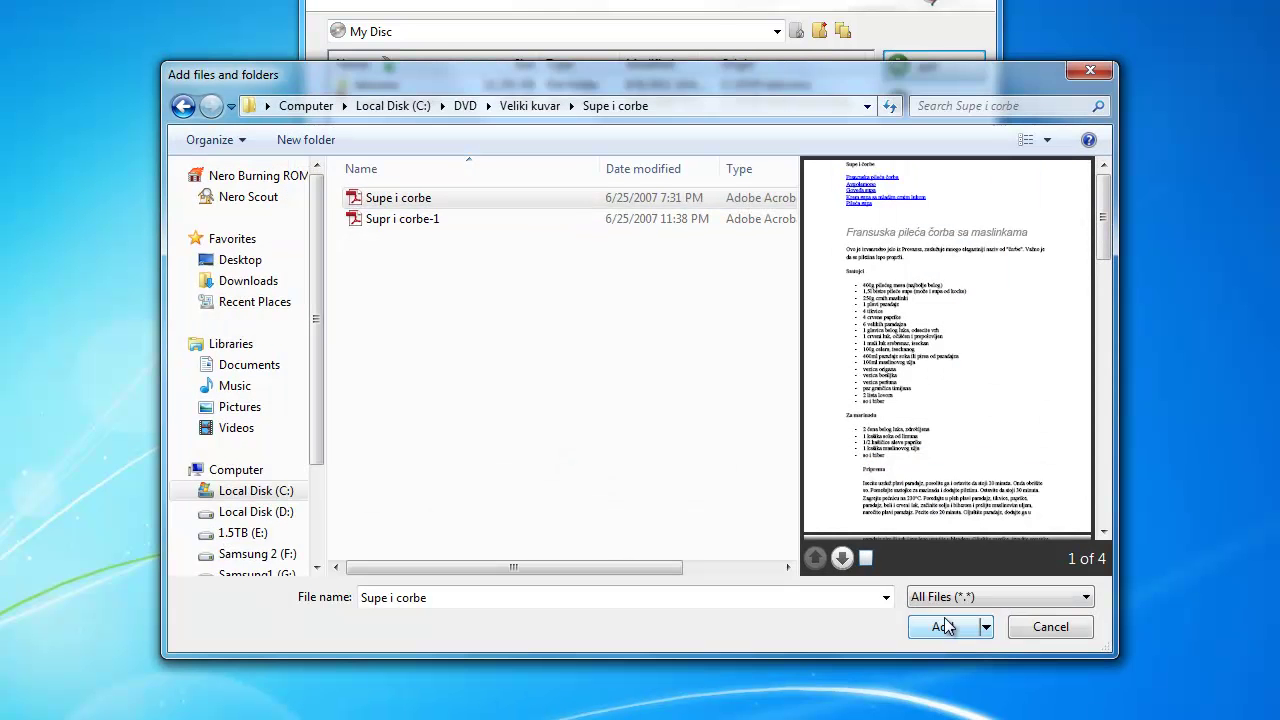
drag(680, 73, 674, 28)
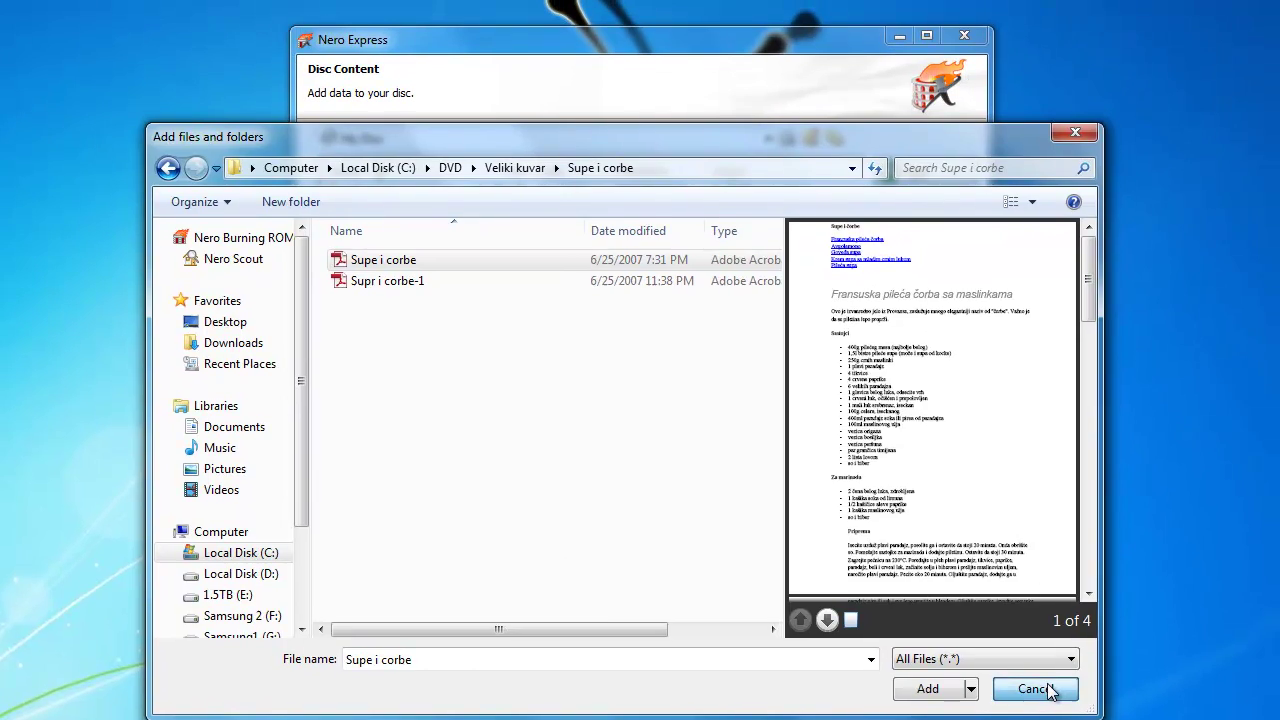
click(1050, 689)
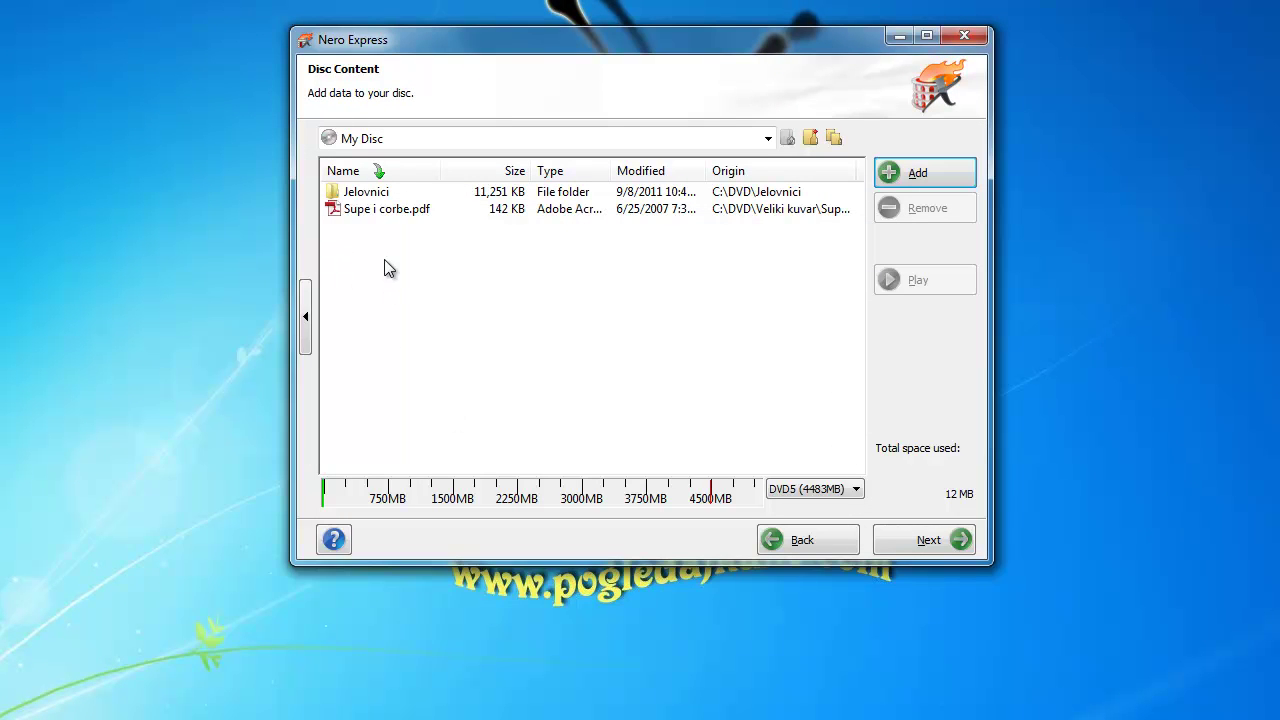
Remove Supe i corbe.pdf from the disc content
click(361, 210)
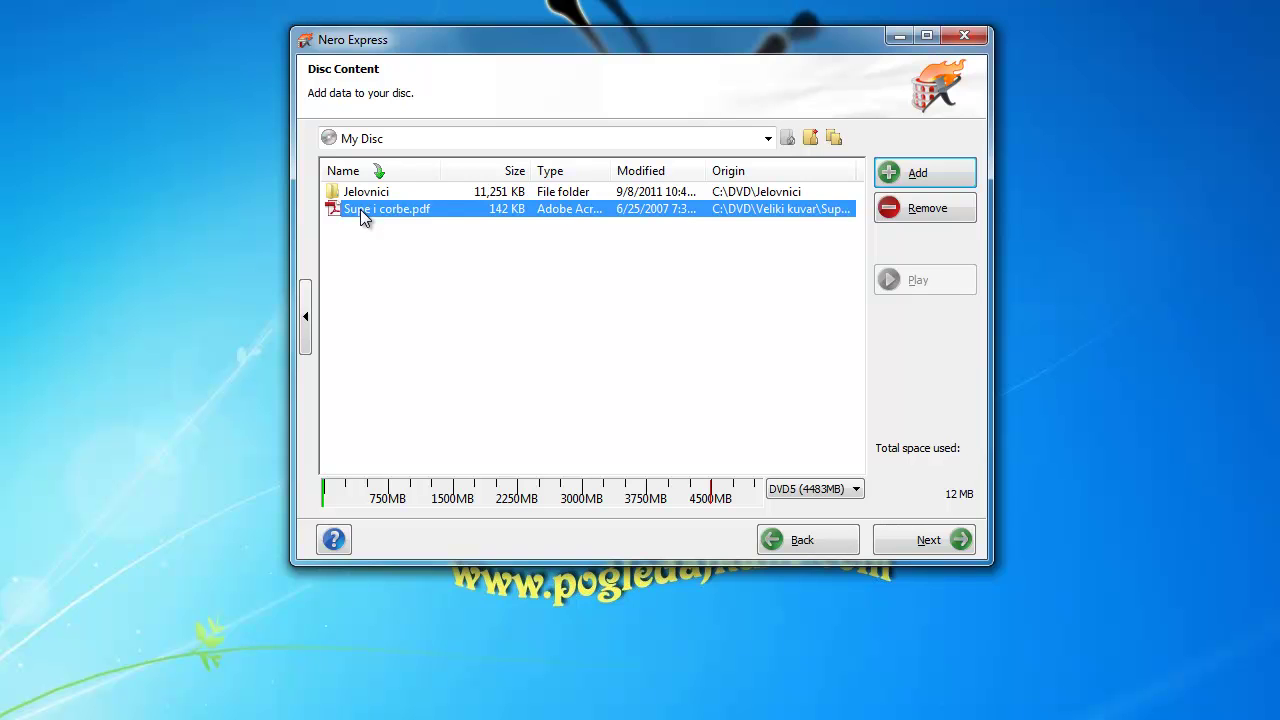
click(928, 212)
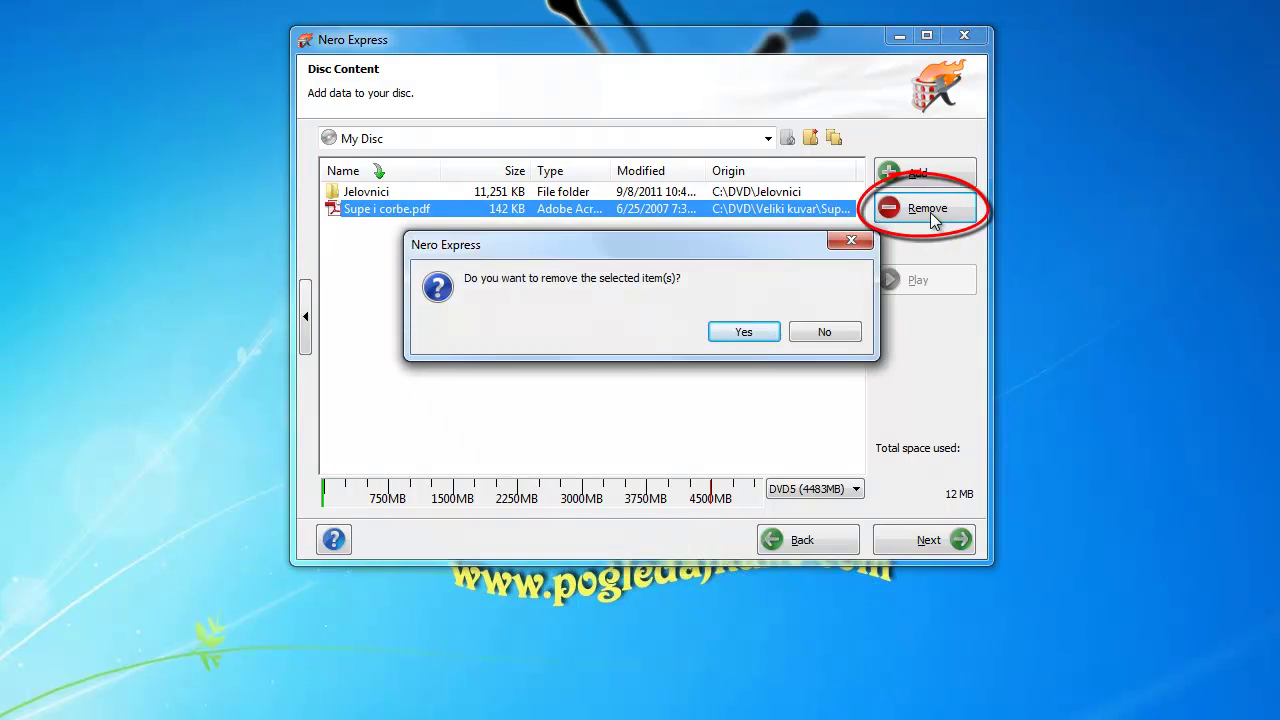
click(767, 332)
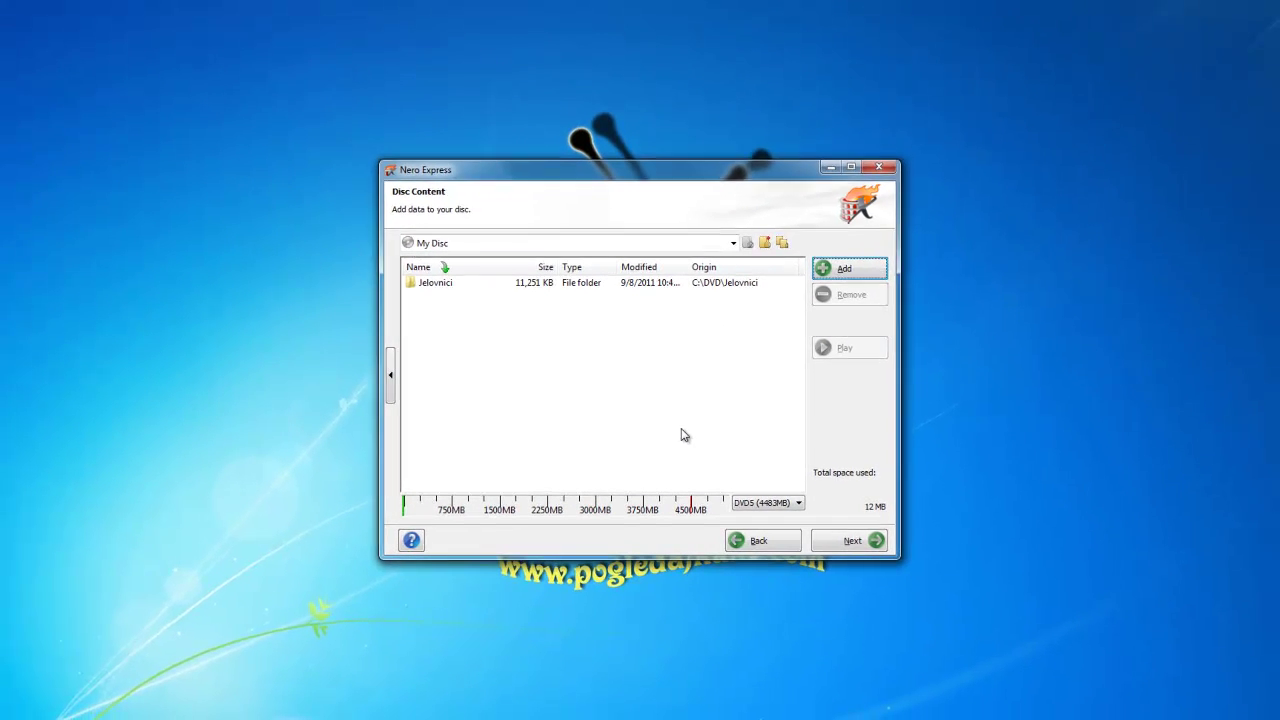
Add the Moji dokumenti folder from C:\Template to the disc content and close the file browser
click(872, 274)
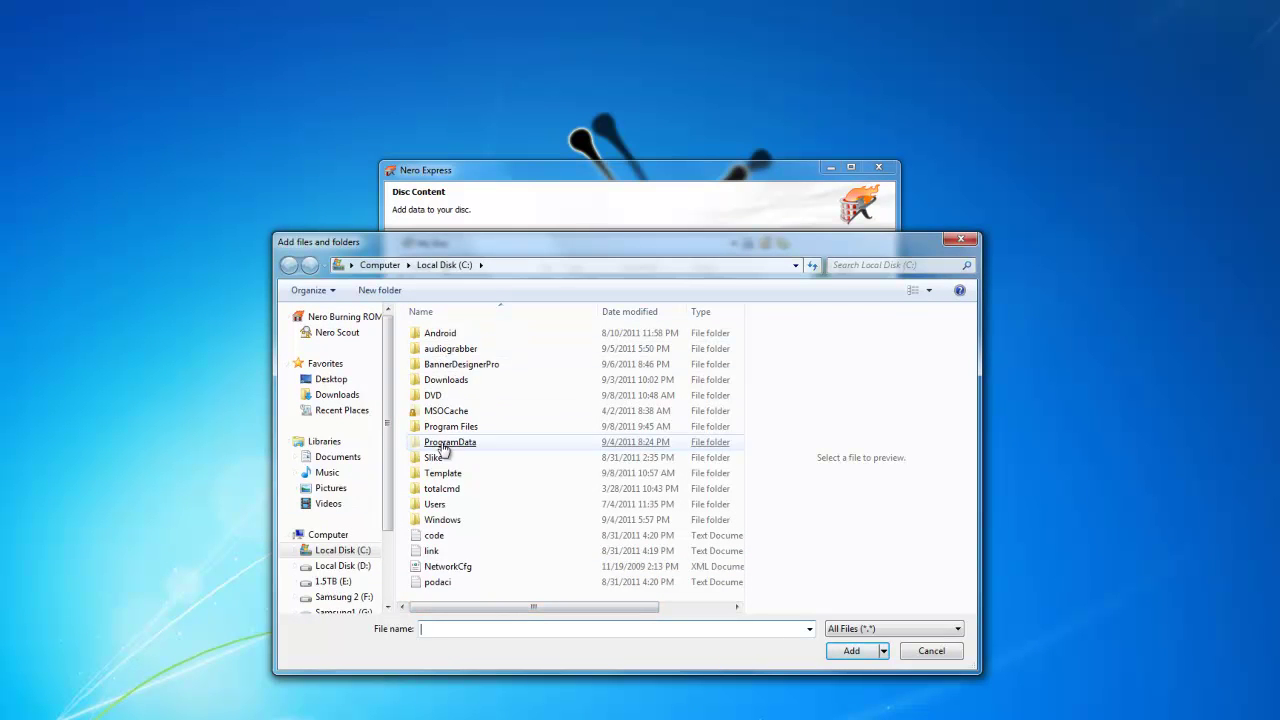
double_click(446, 477)
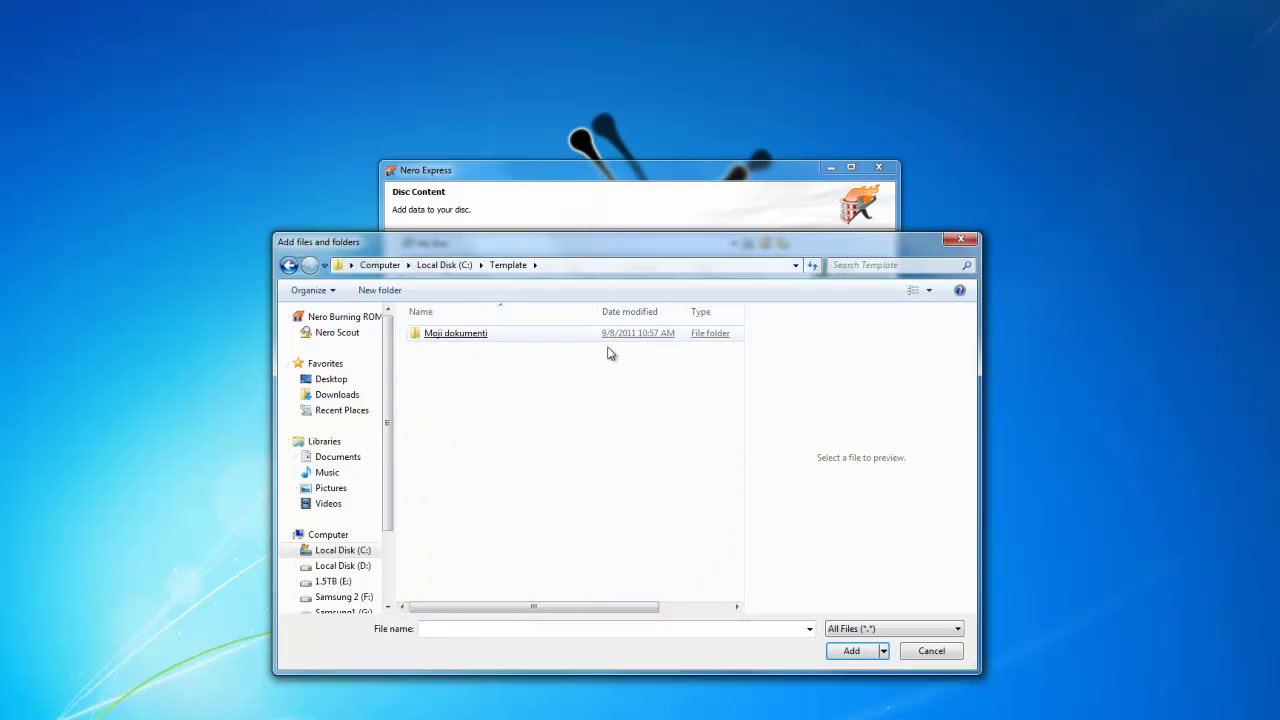
click(468, 338)
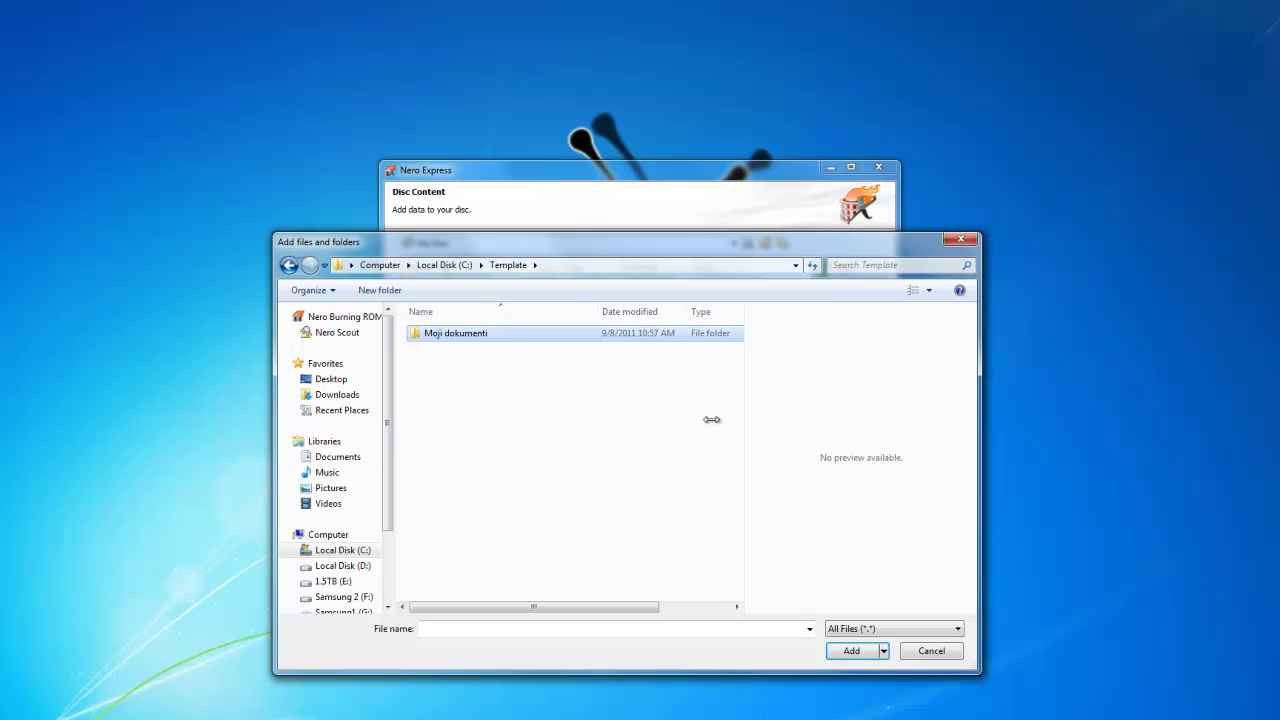
click(854, 658)
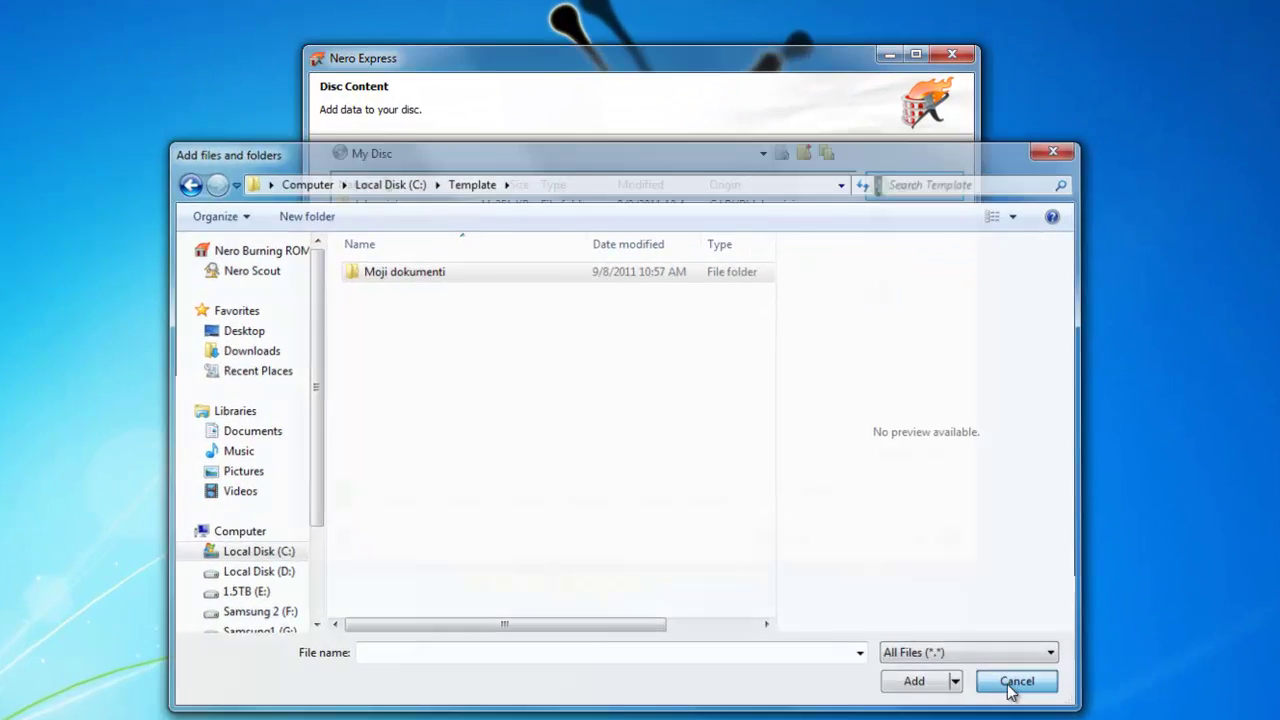
click(928, 652)
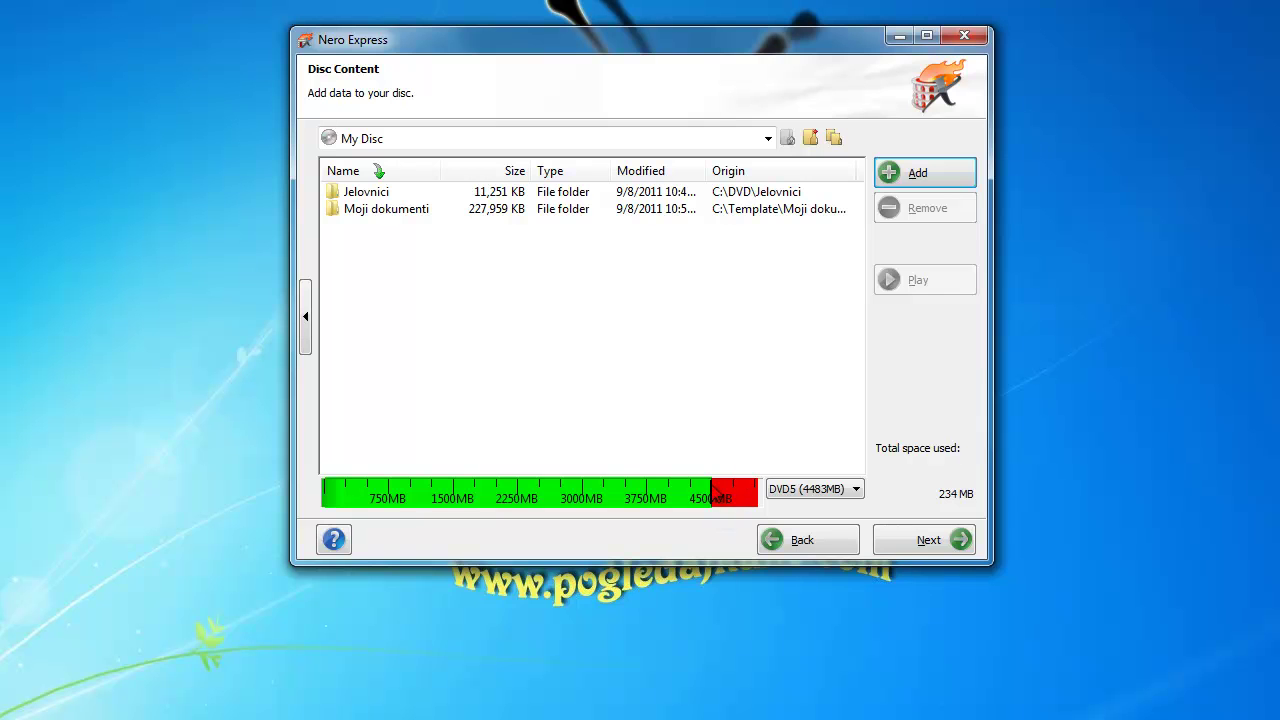
In the final burn settings, choose the Y: PIONEER DVD-RW DVR-116D recorder and name the disc Razno
click(918, 541)
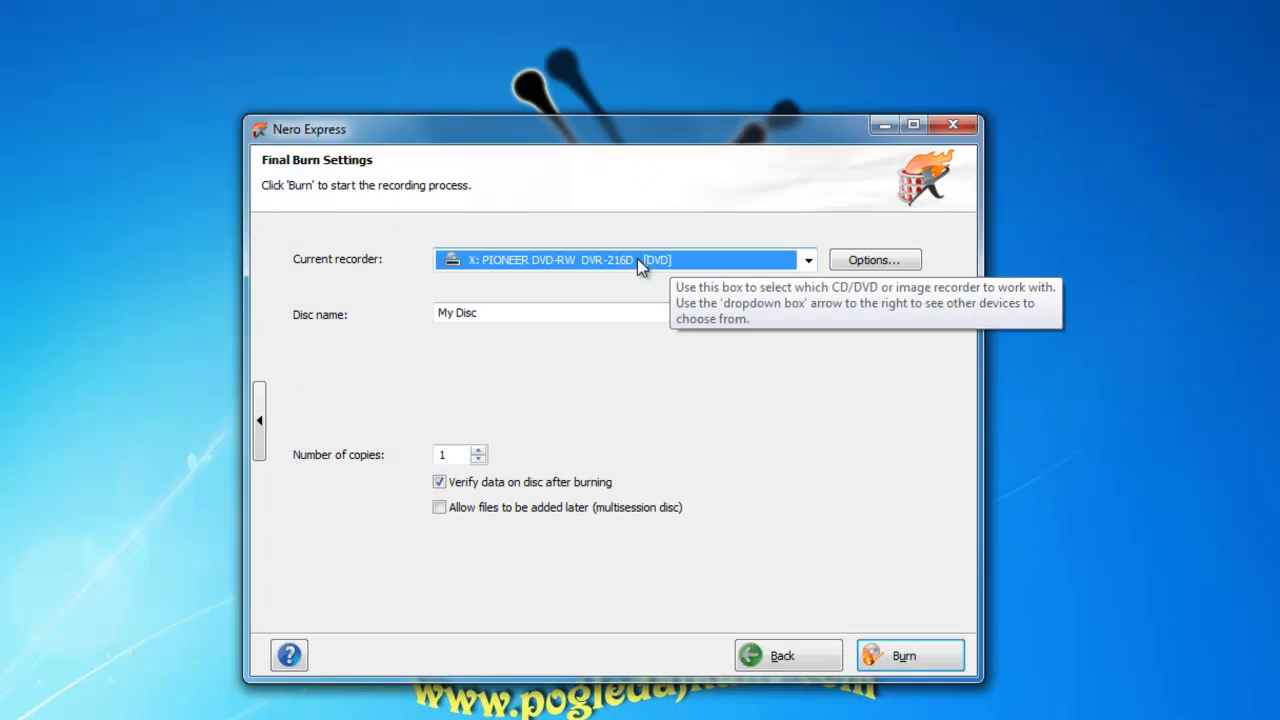
click(637, 258)
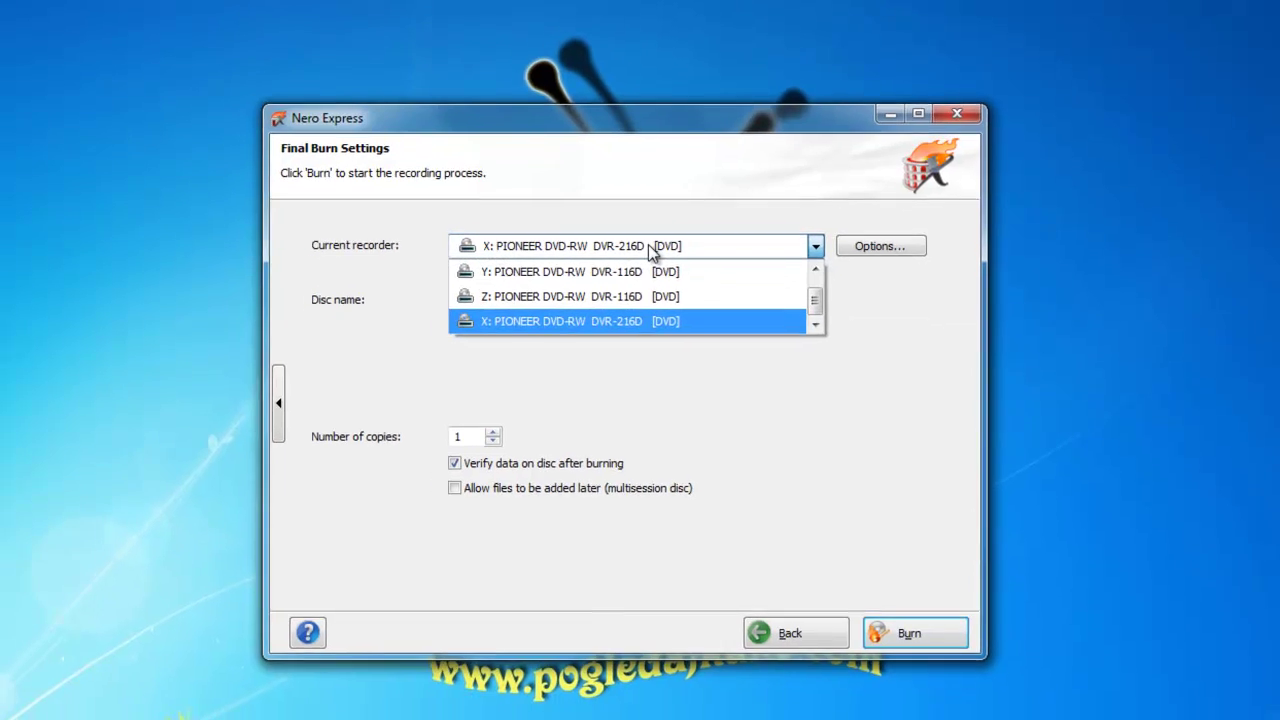
click(660, 252)
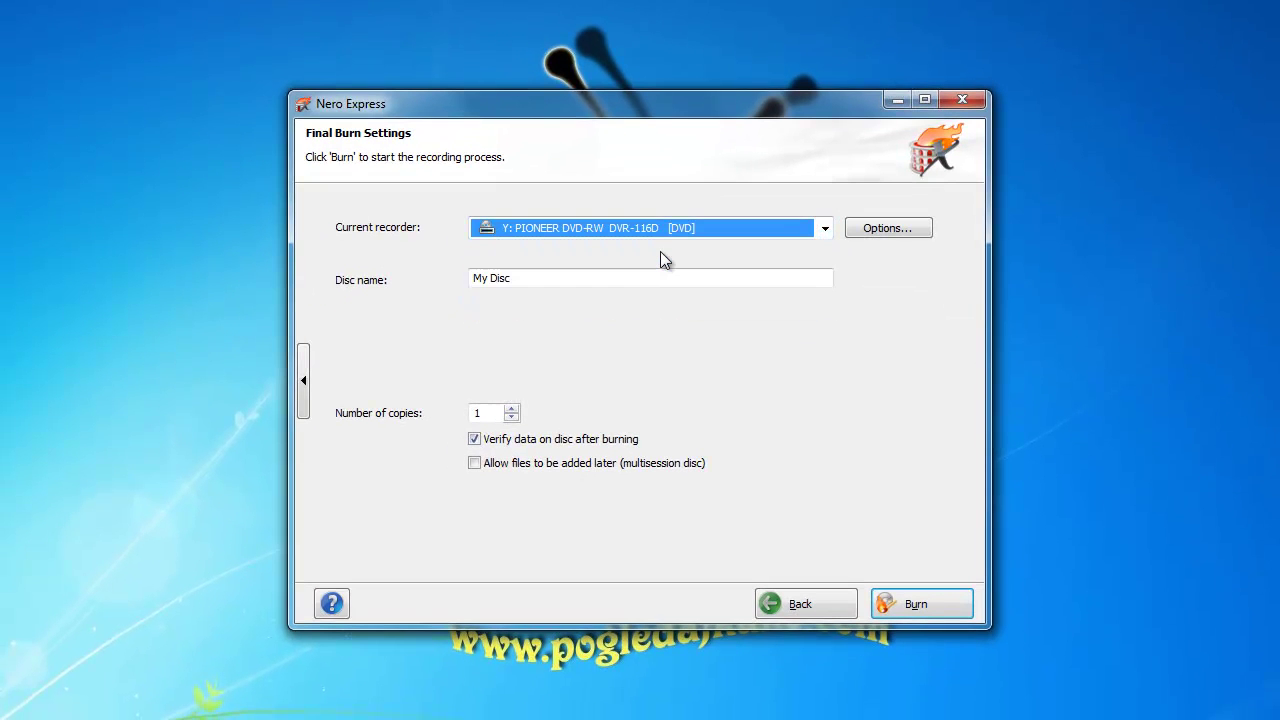
drag(529, 275, 402, 282)
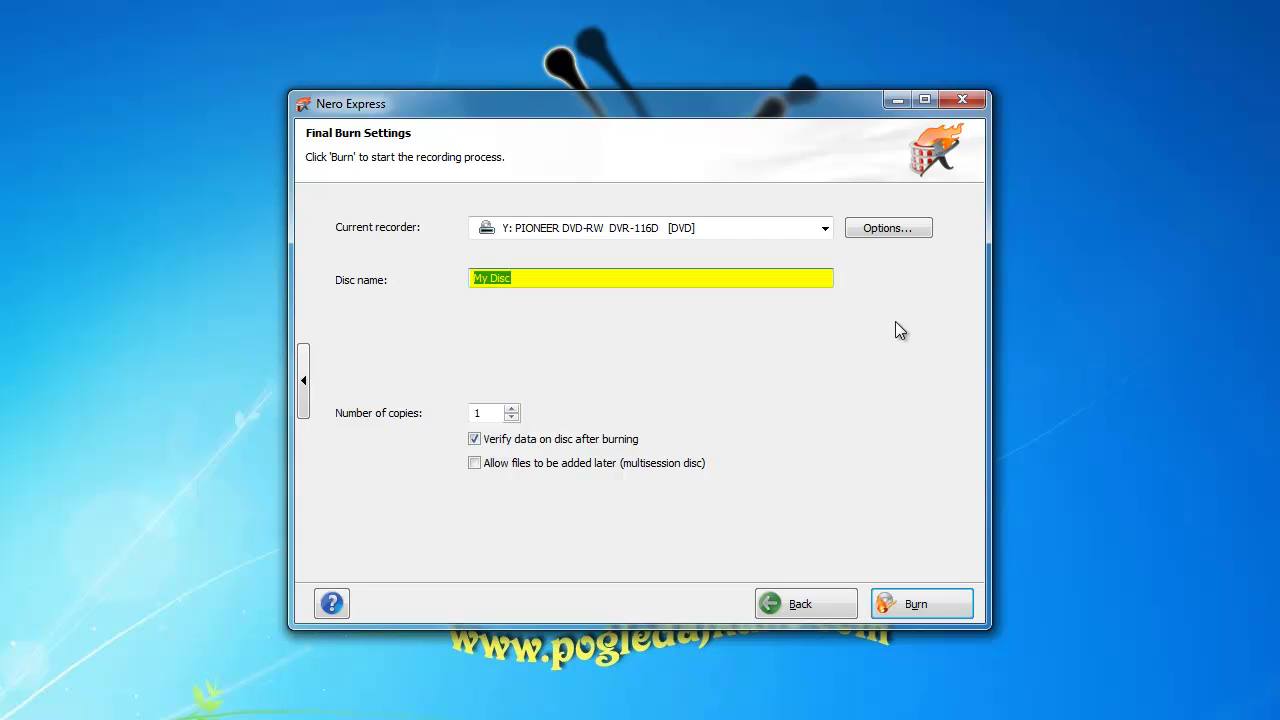
text(Razno)
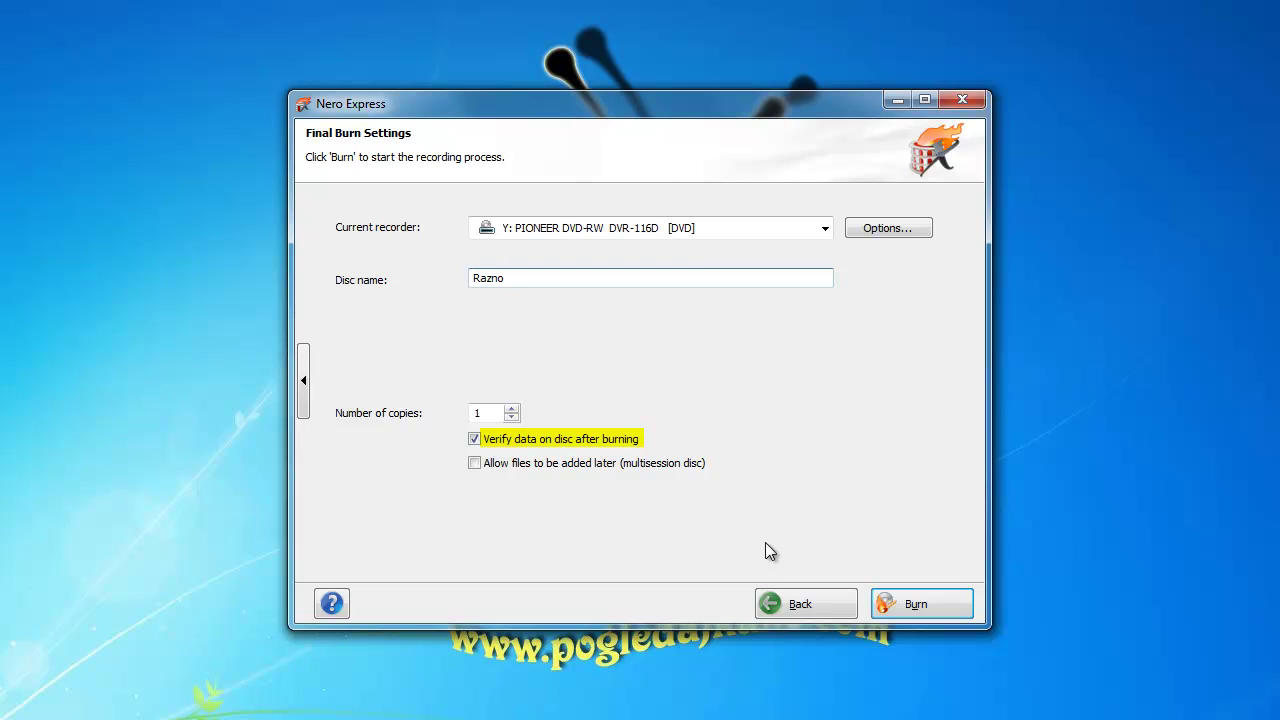
Expand the additional burn settings and set the writing speed to 8x (11,080 KB/s)
mouse_move(598, 468)
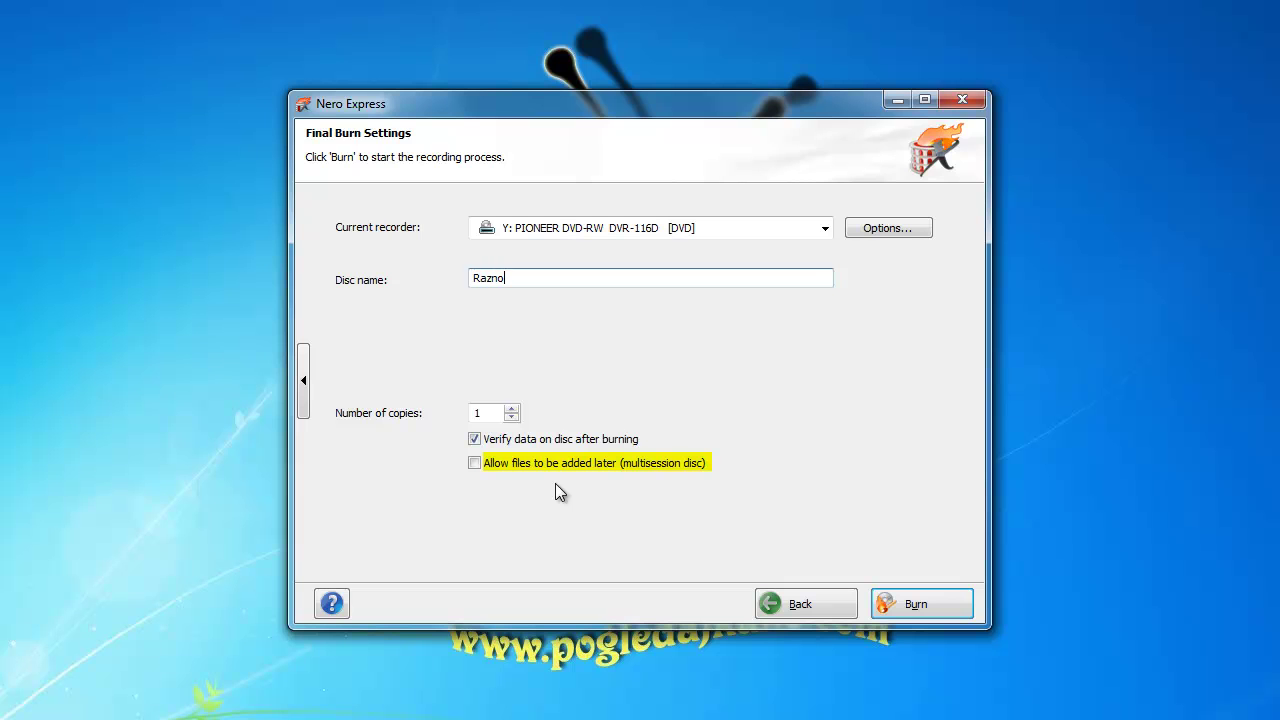
click(303, 382)
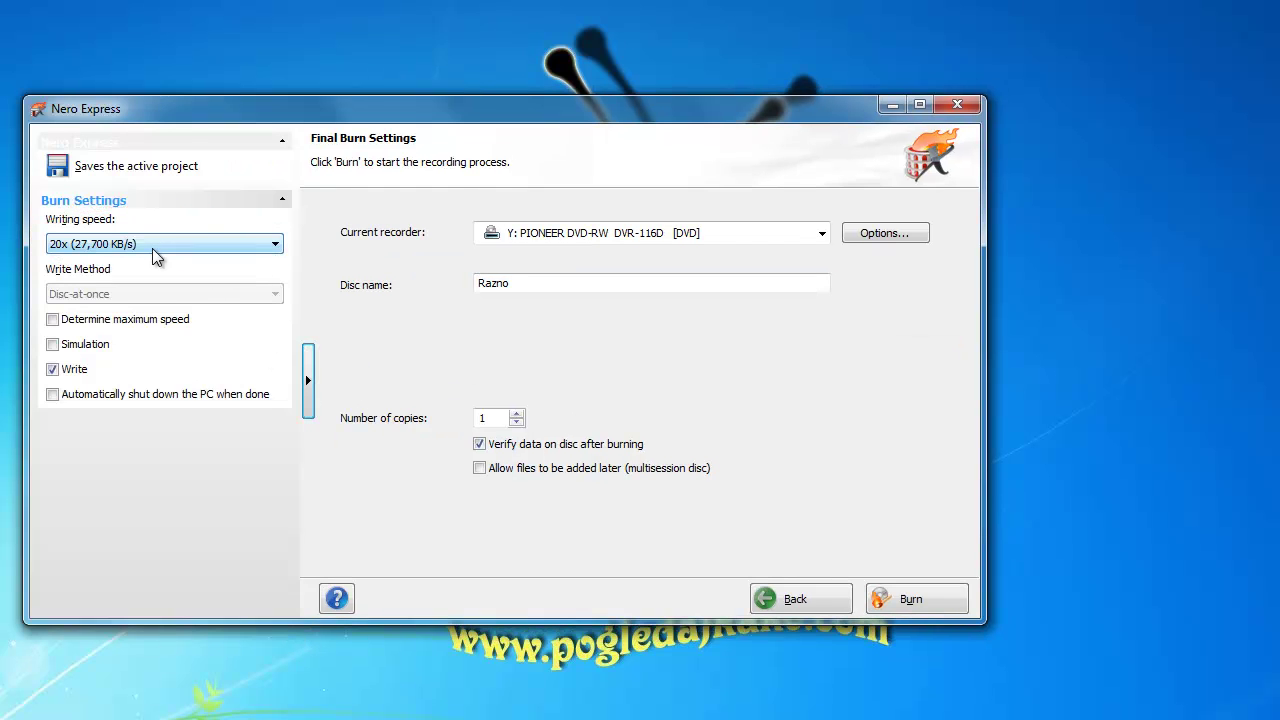
click(155, 246)
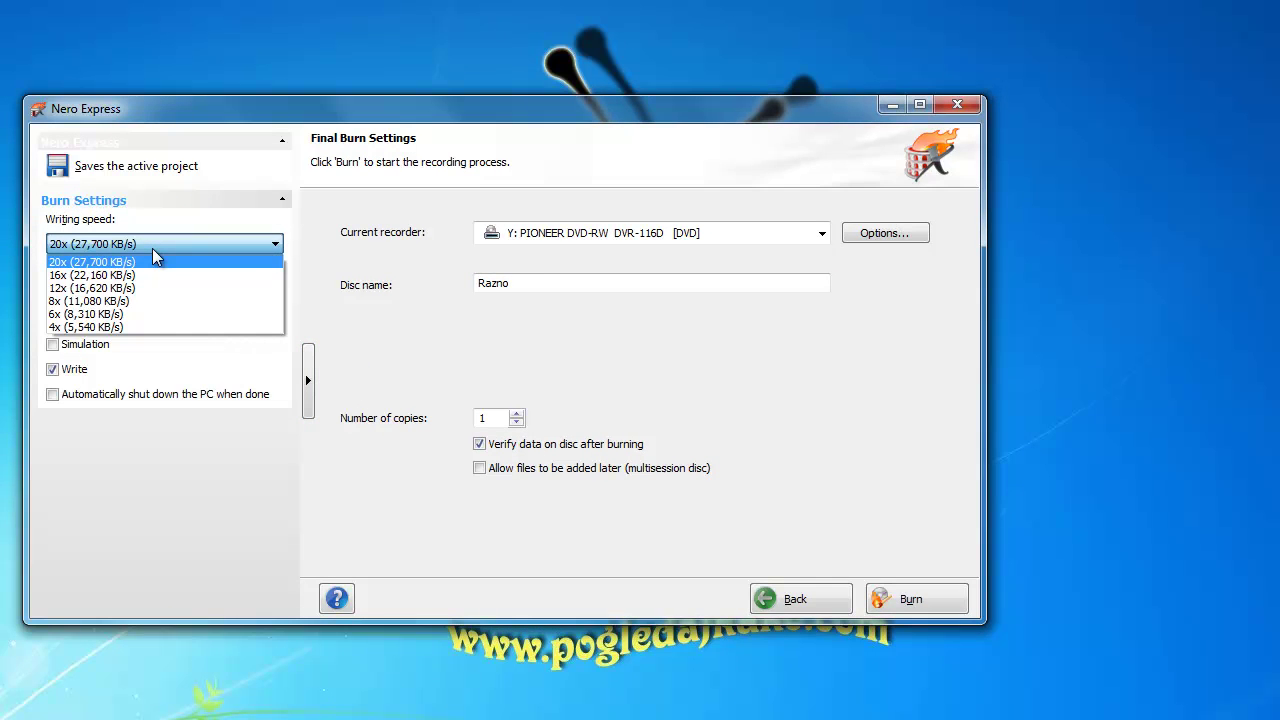
click(137, 302)
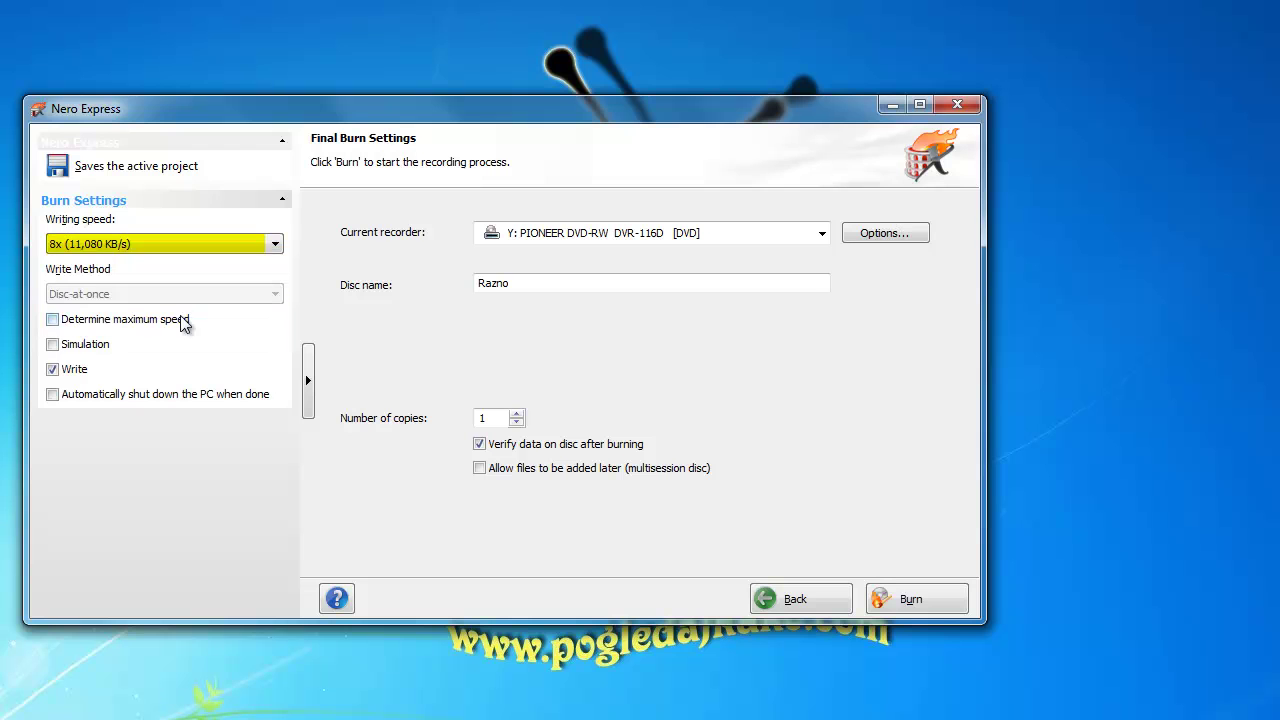
Burn the disc, collapse the extended side area, and acknowledge the data verification message
click(910, 604)
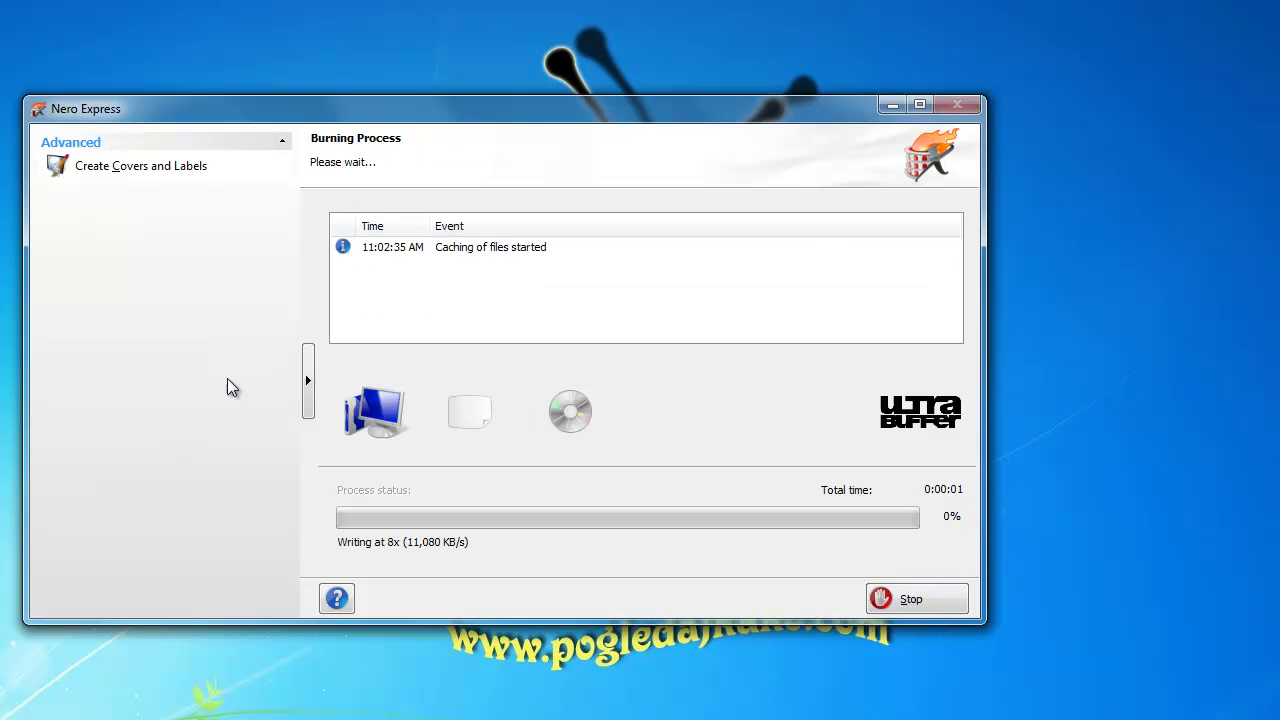
click(306, 380)
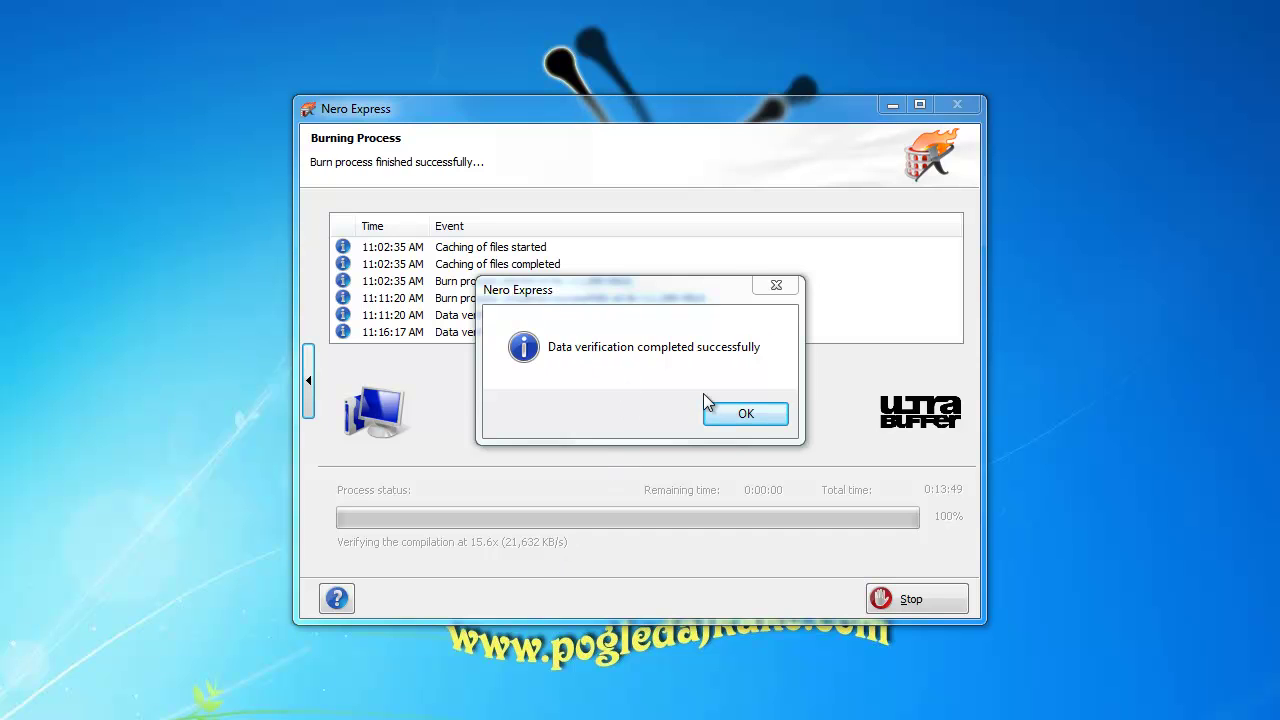
click(729, 417)
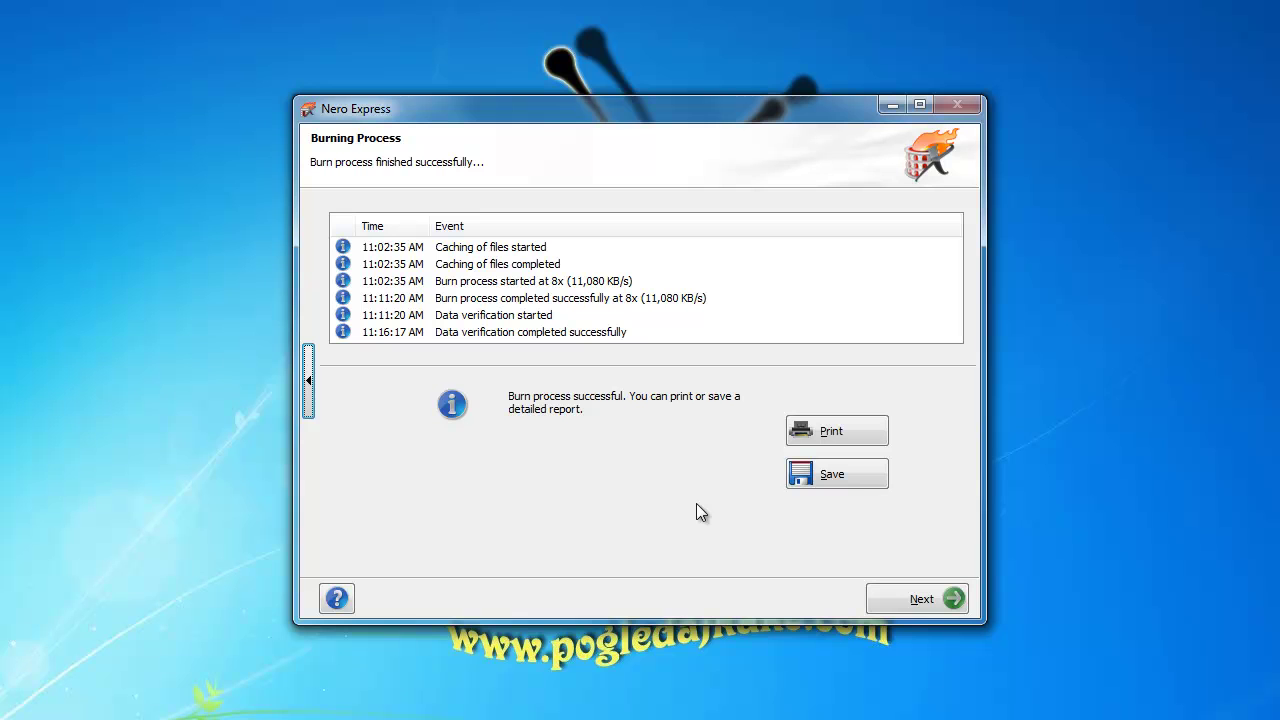
Continue past the burn report and close Nero Express without saving the project
click(923, 601)
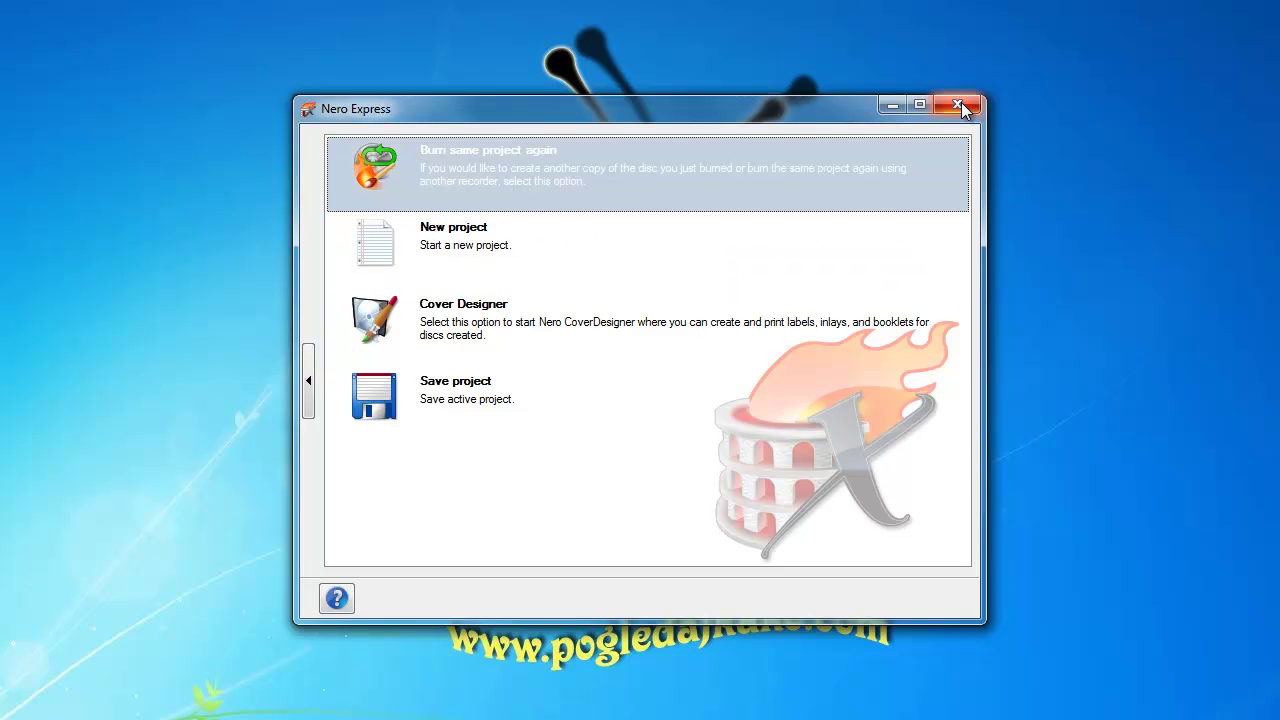
click(962, 103)
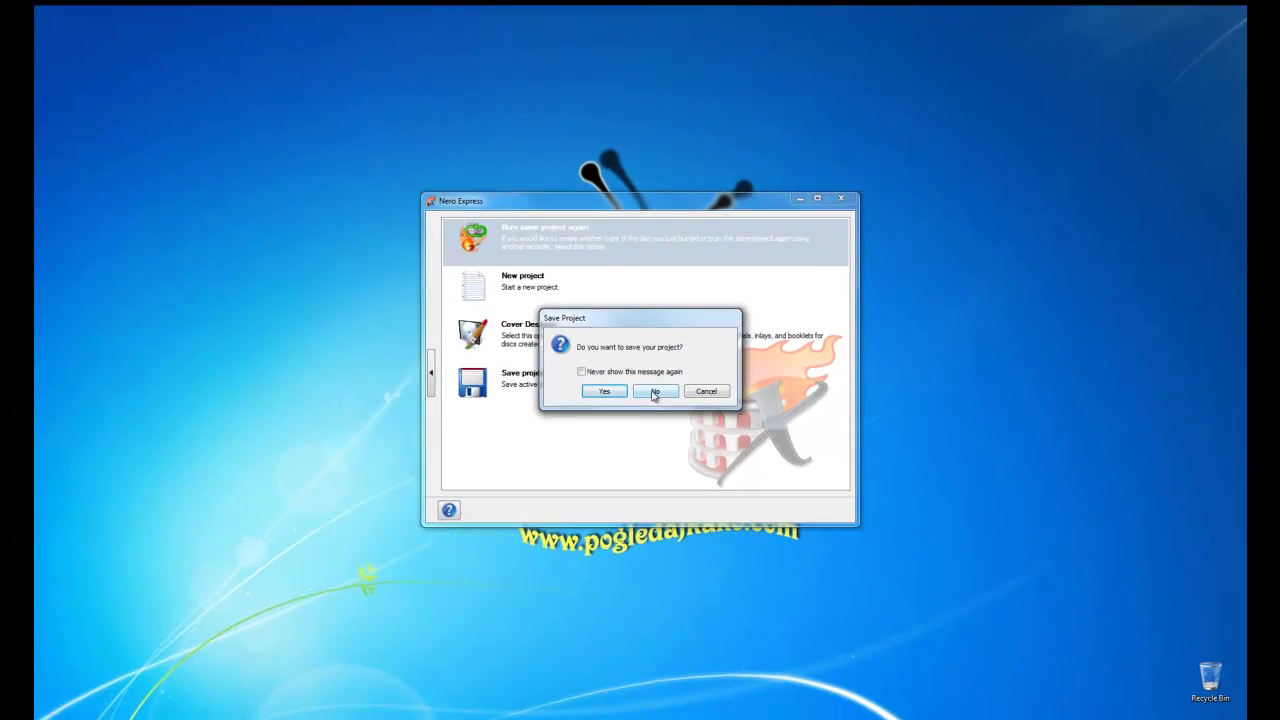
click(654, 392)
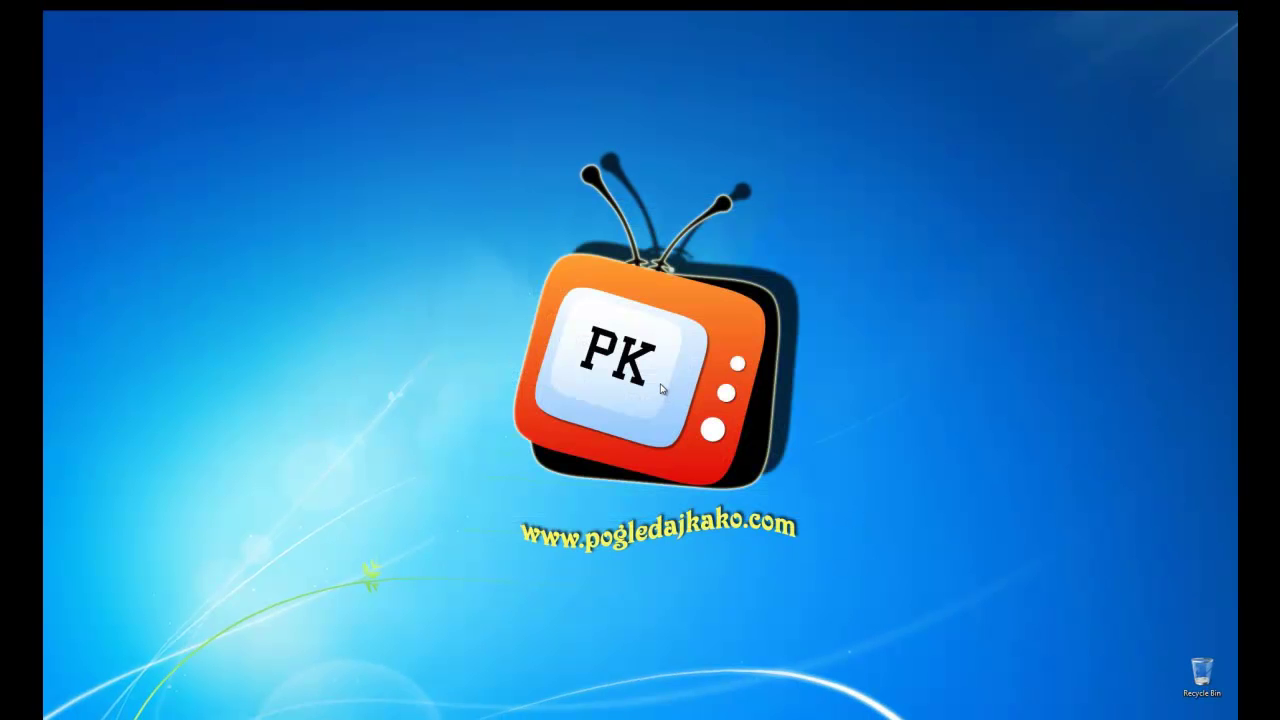